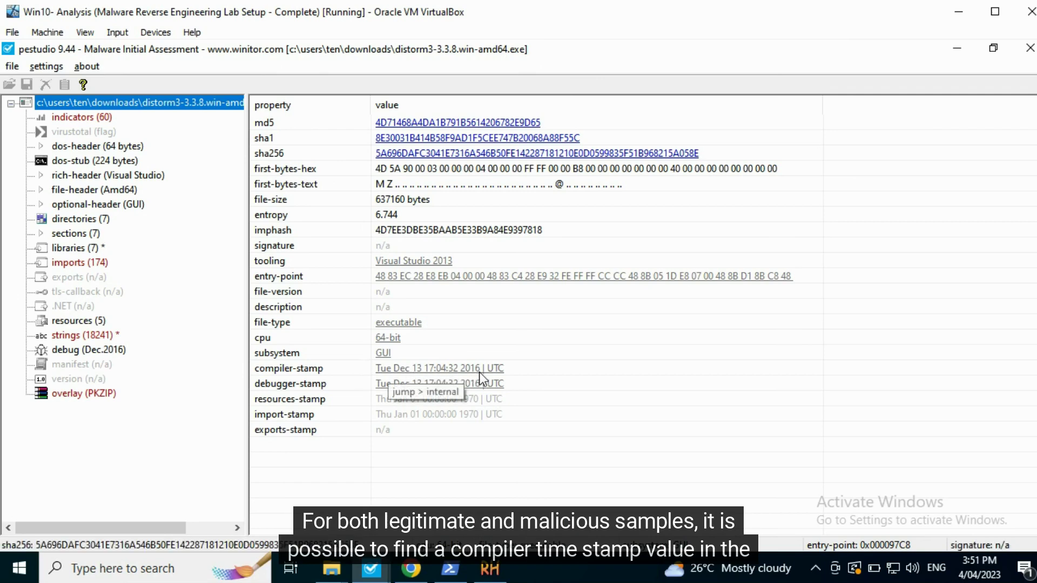
# - Check the compiler-stamp of distorm3-3.3.8.win-amd64.exe and view the sample's VirusTotal results
pyautogui.click(532, 371)
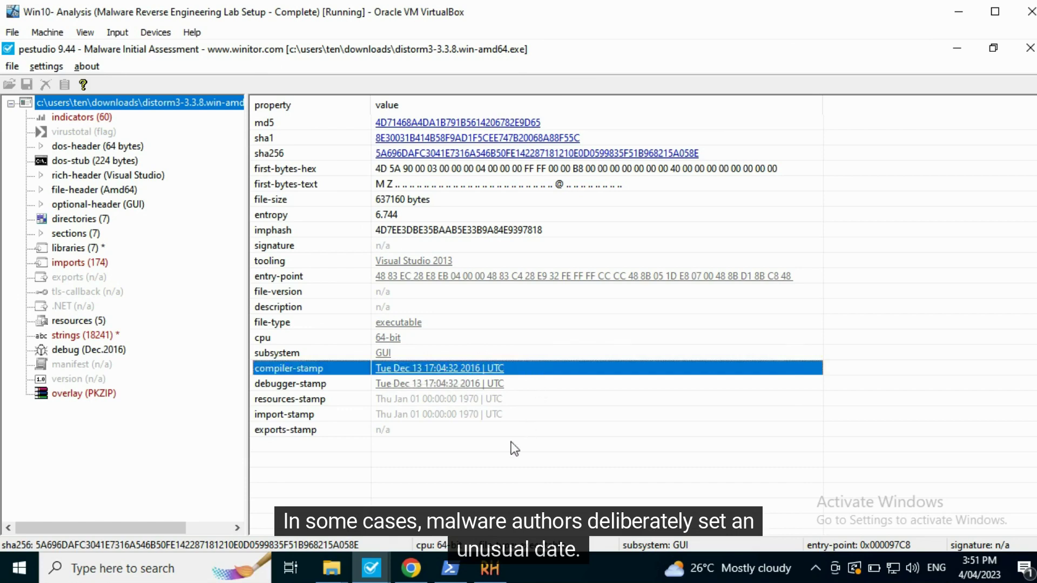
pyautogui.click(495, 466)
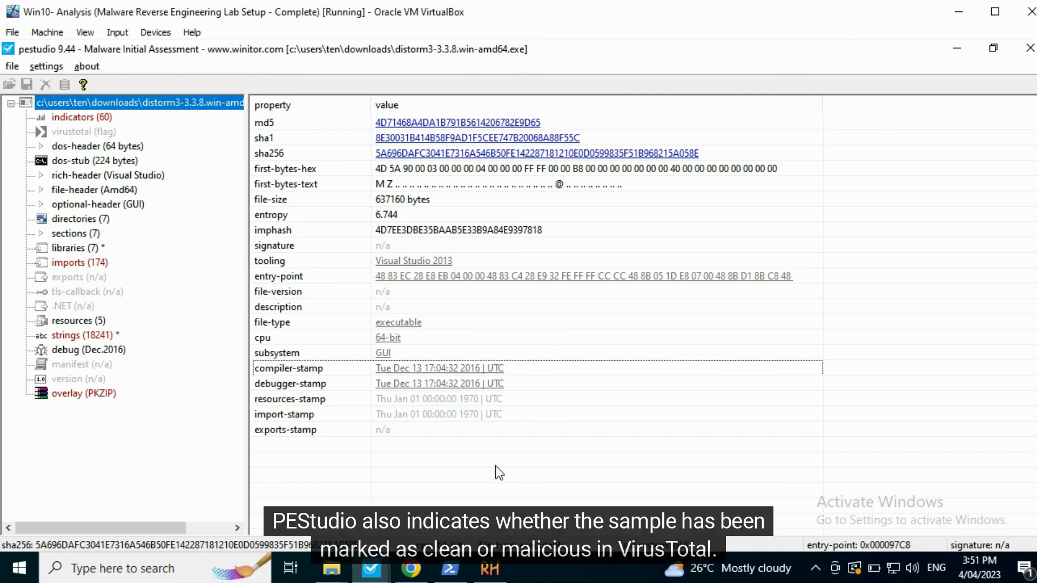
pyautogui.click(103, 132)
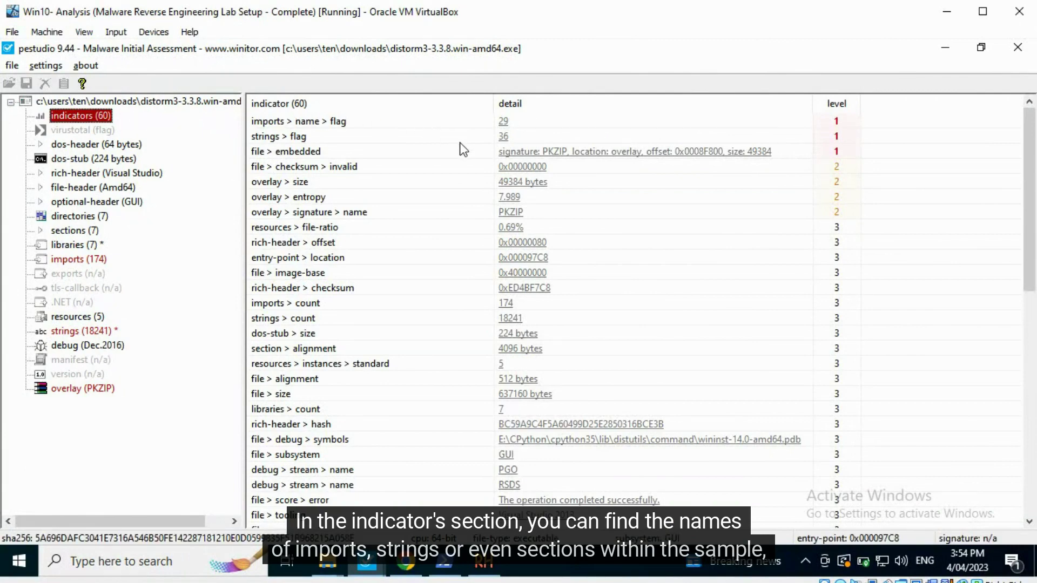
# - Review the distorm3 sample's indicators for suspicious imports, strings and sections
pyautogui.scroll(-1, 467, 309)
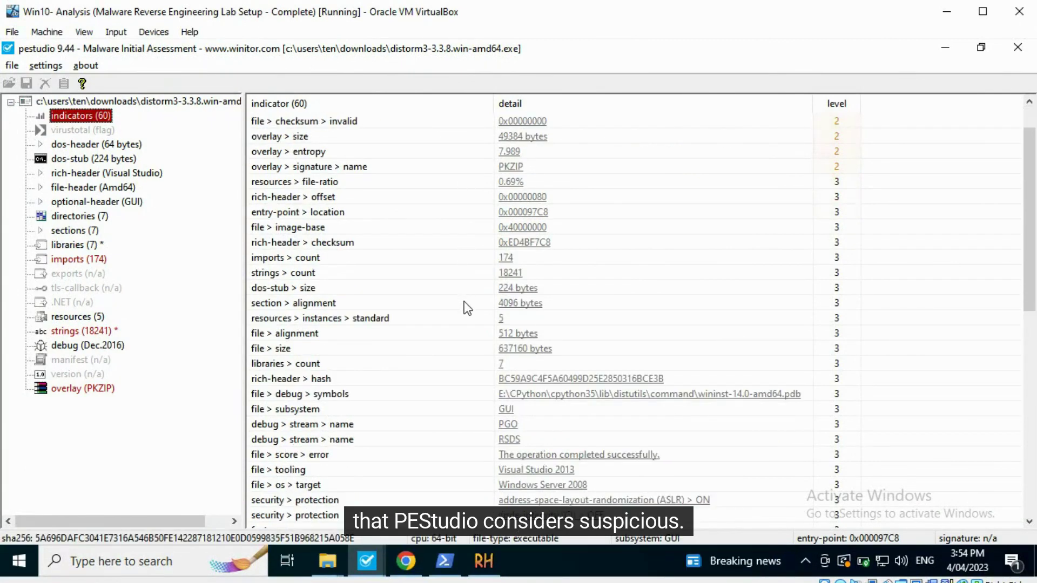
pyautogui.scroll(-3, 464, 305)
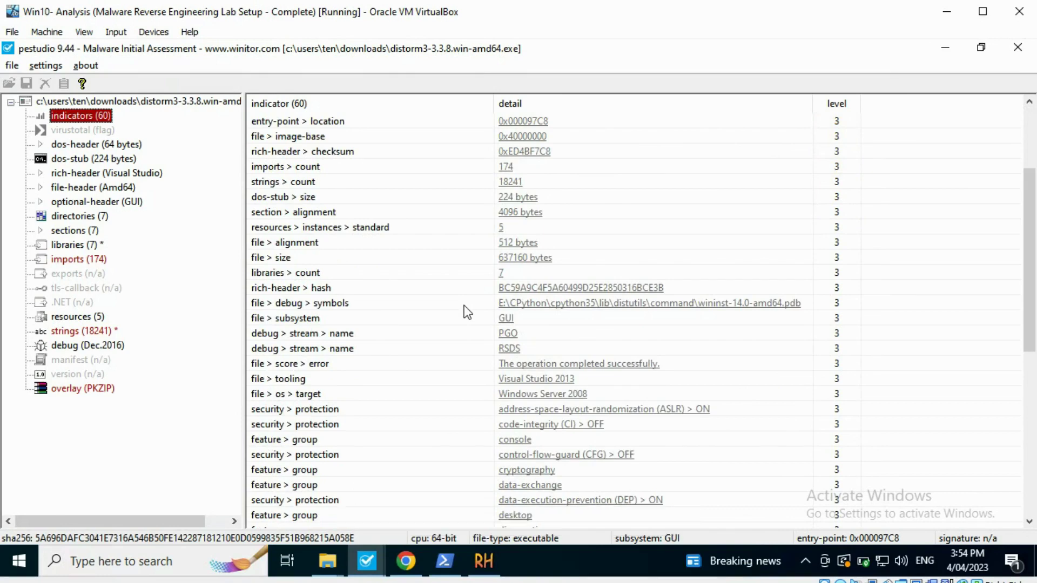
pyautogui.scroll(-2, 466, 316)
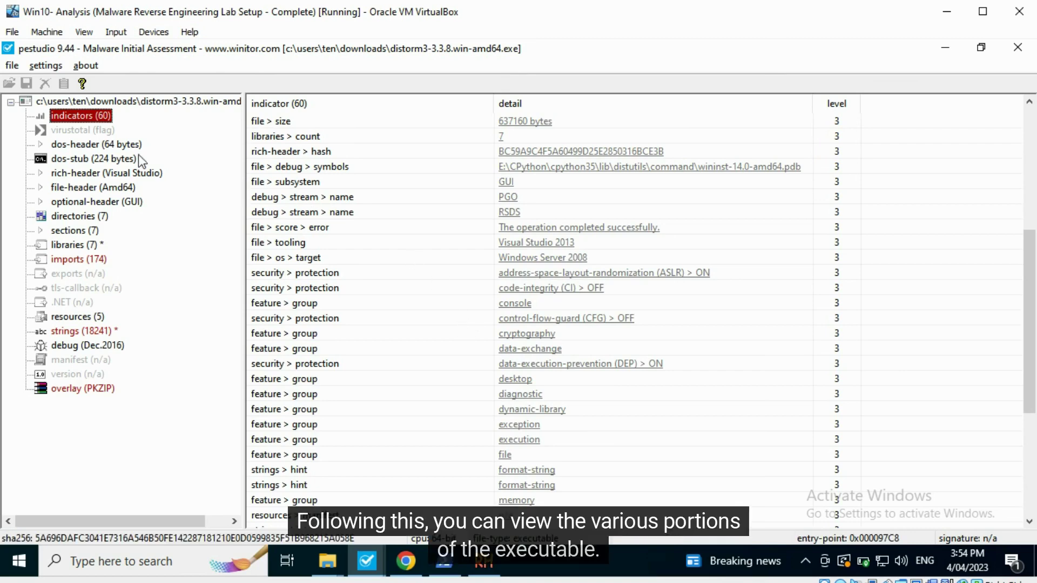
# - Inspect the distorm3 sample's DOS header, DOS stub, rich header, file header and optional header one after another
pyautogui.click(120, 146)
pyautogui.click(120, 161)
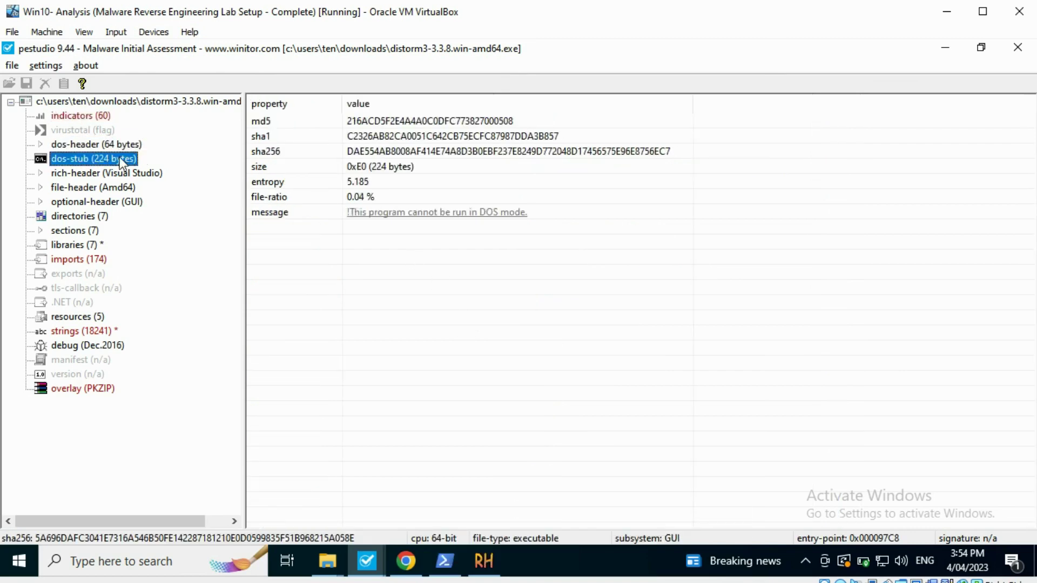
pyautogui.click(116, 173)
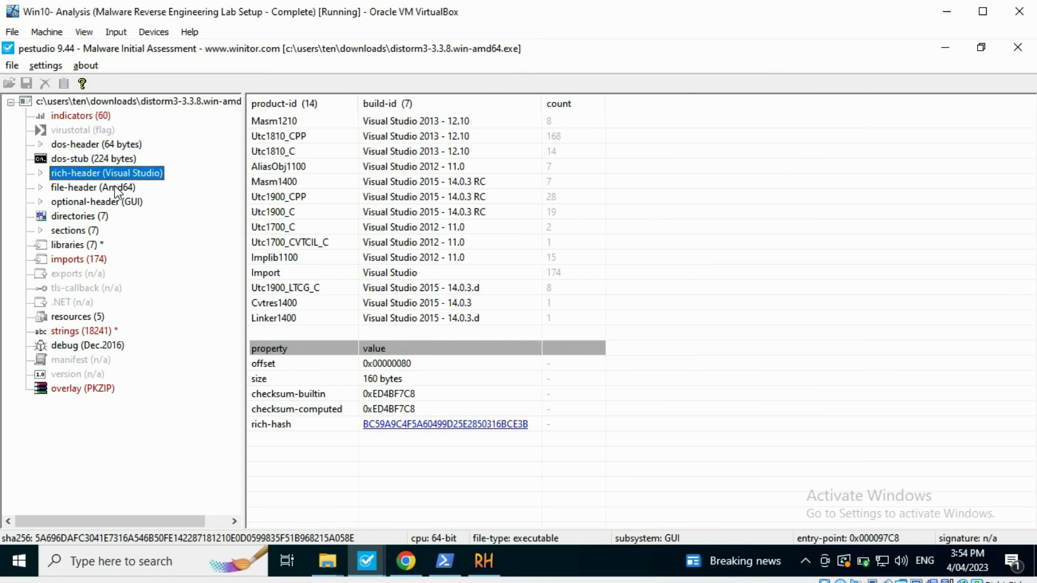
pyautogui.click(113, 187)
pyautogui.click(114, 203)
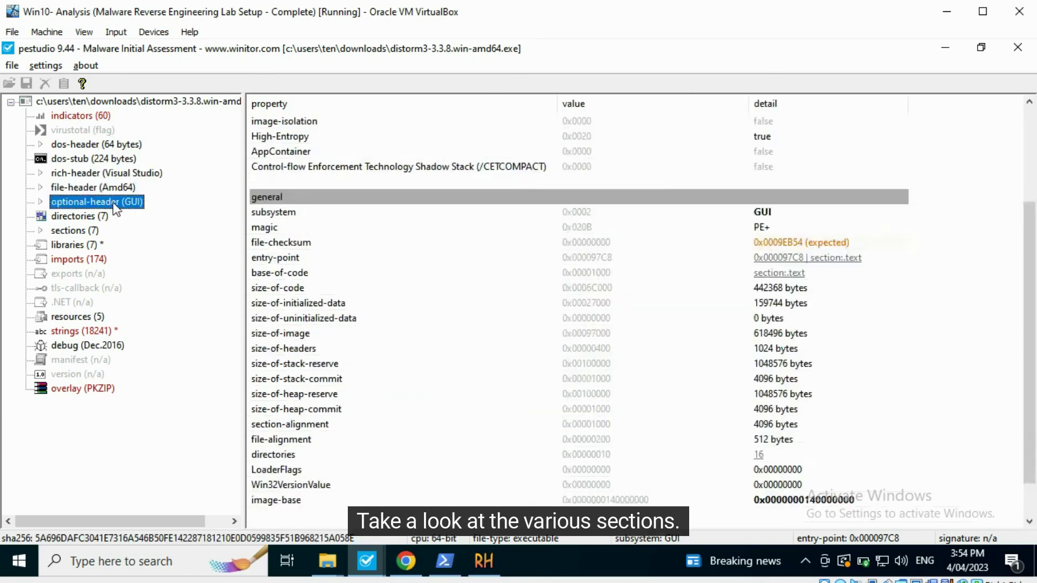
# - Examine the distorm3 sample's sections and compare their names with those of firefox installer.exe
pyautogui.click(86, 231)
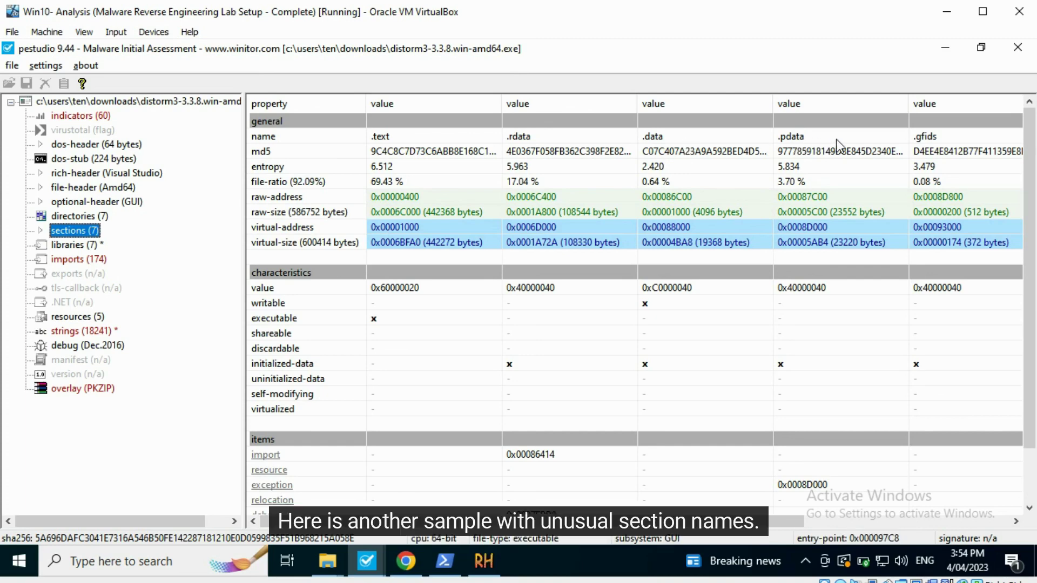
pyautogui.hotkey('alt', 'Tab')
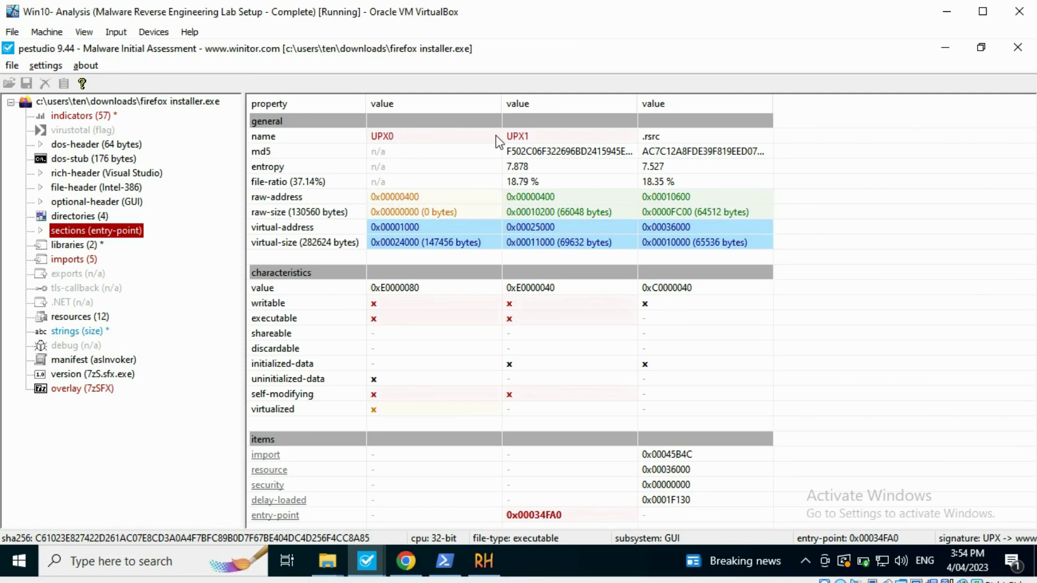
pyautogui.hotkey('alt', 'Tab')
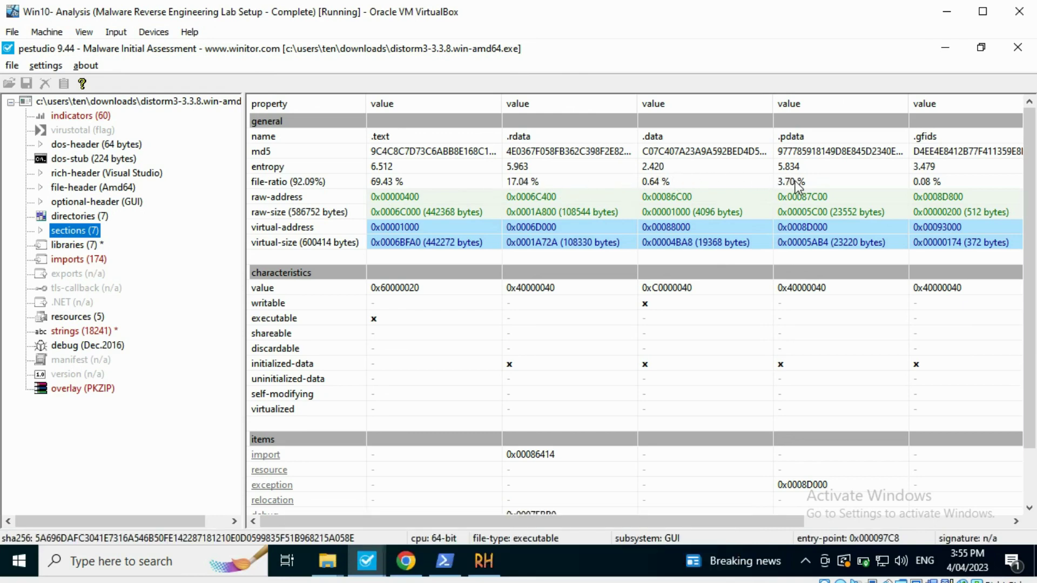
pyautogui.moveTo(653, 522); pyautogui.dragTo(758, 522)
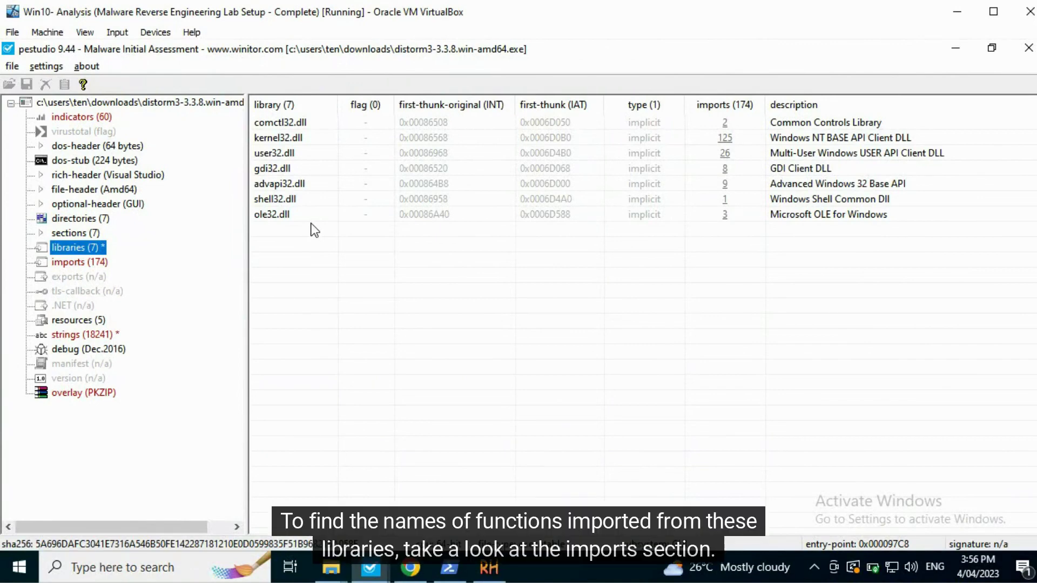
# - View the functions the distorm3 sample imports from its libraries, as well as its exports
pyautogui.click(95, 263)
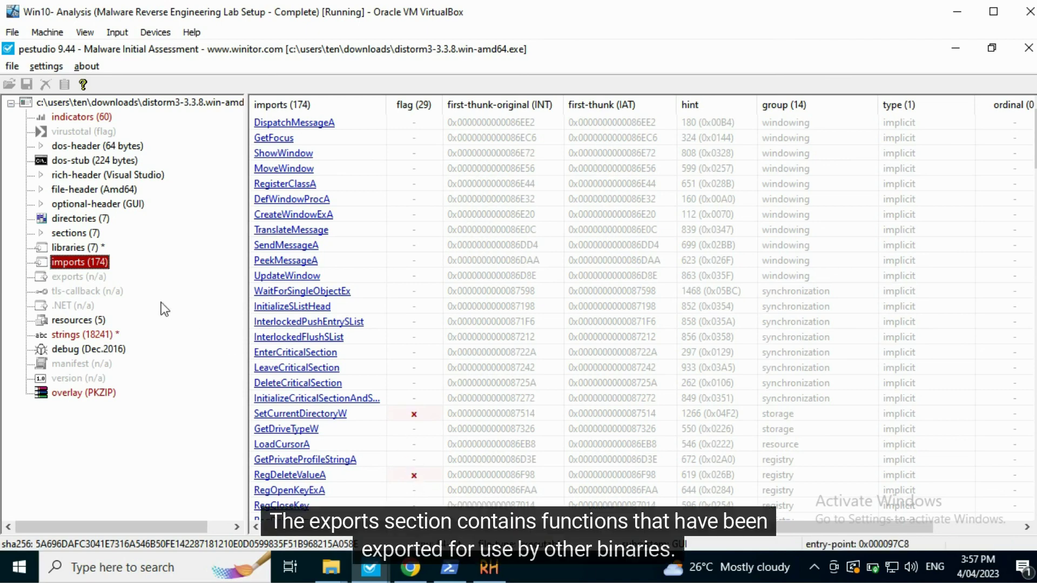
pyautogui.click(96, 277)
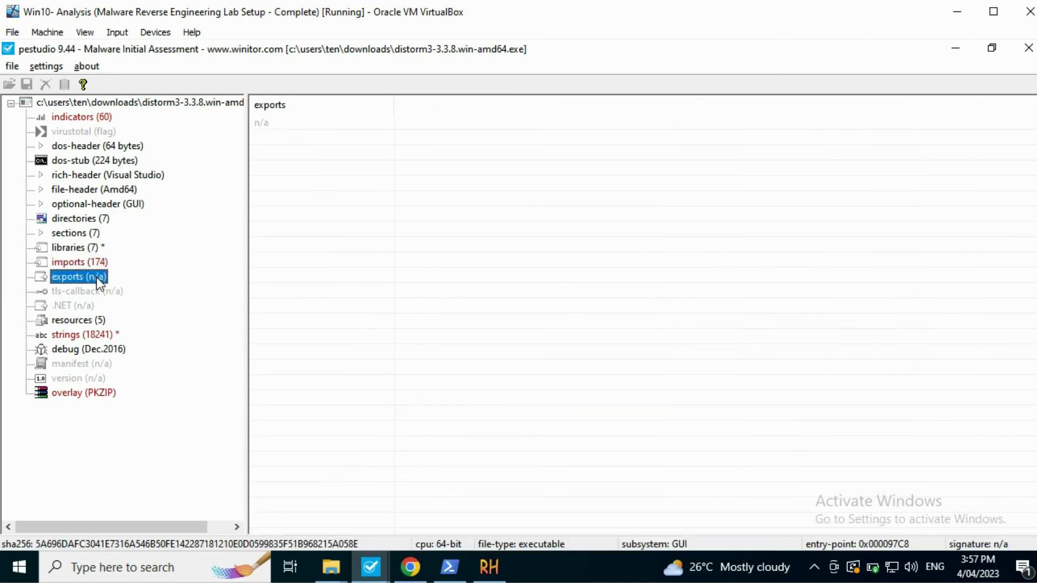
# - Look through the distorm3 sample's strings for unusual file names, paths or commands, and view its overlay
pyautogui.click(90, 336)
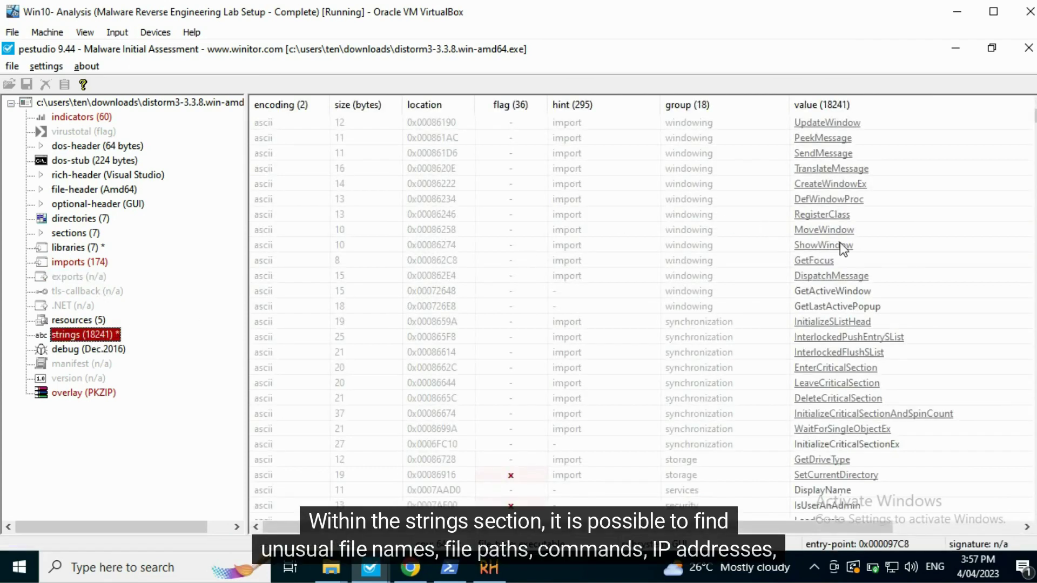
pyautogui.scroll(-4, 945, 263)
pyautogui.scroll(-11, 941, 266)
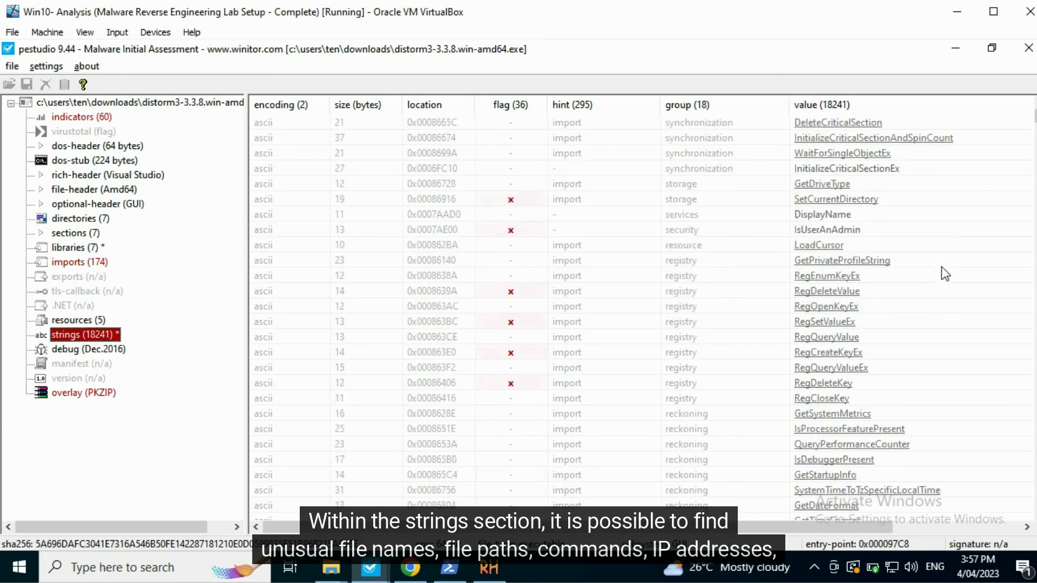
pyautogui.scroll(-8, 941, 266)
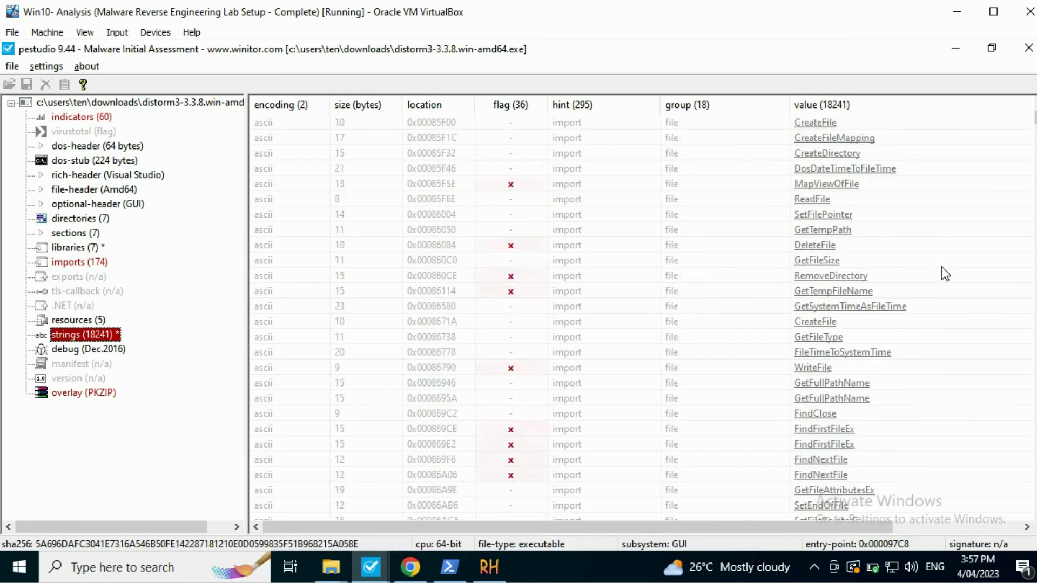
pyautogui.click(83, 397)
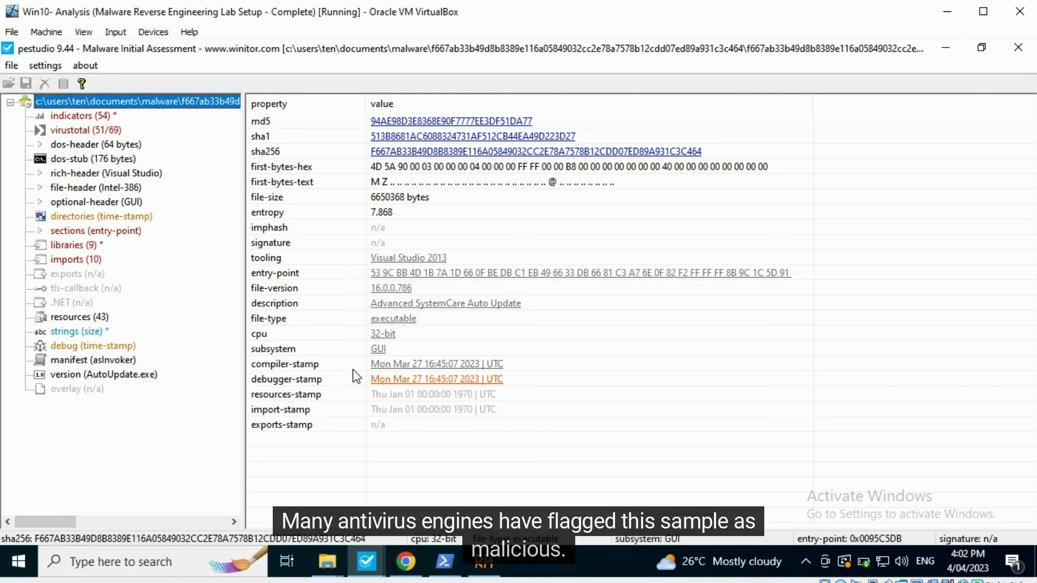
# - Review the antivirus verdicts from VirusTotal and the suspicious indicators for the AutoUpdate.exe malware sample
pyautogui.click(112, 131)
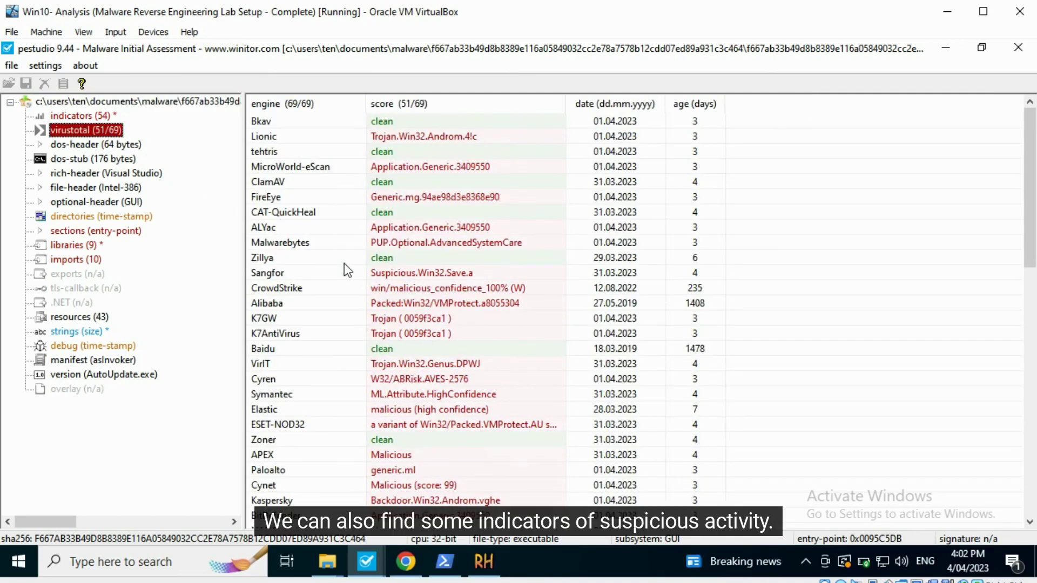
pyautogui.click(102, 116)
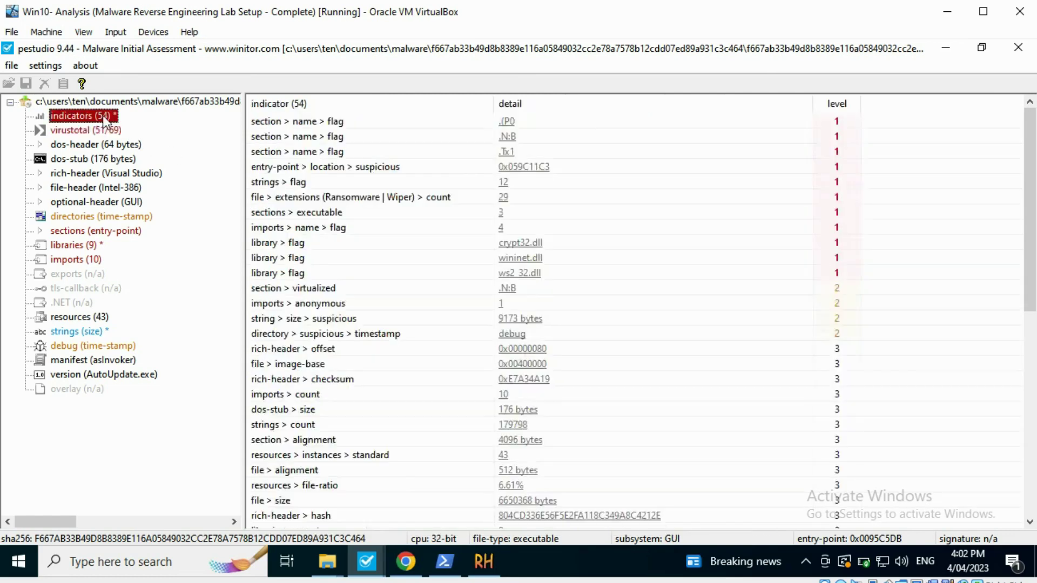
pyautogui.scroll(-2, 434, 261)
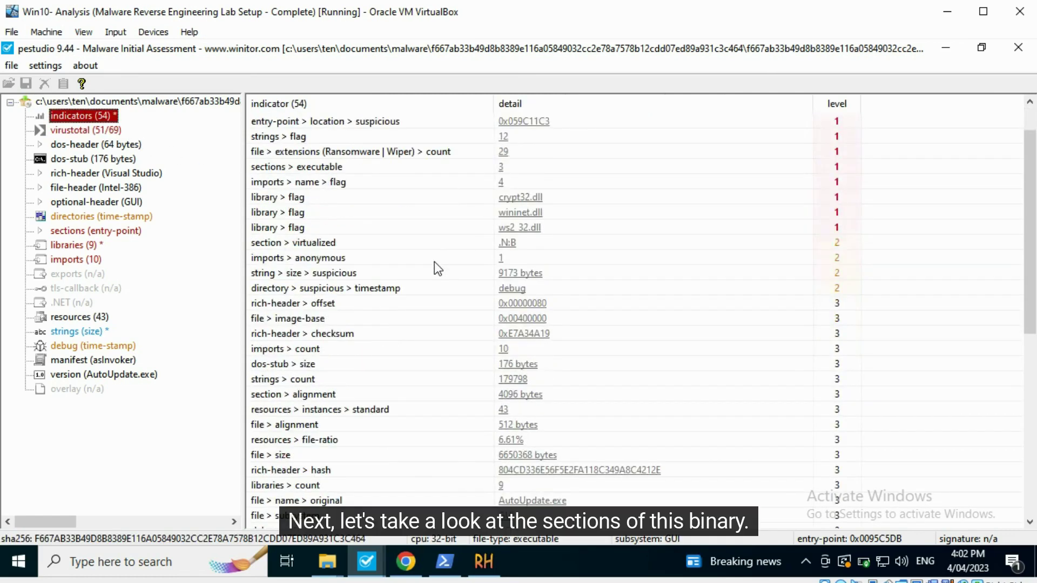
pyautogui.scroll(-1, 434, 262)
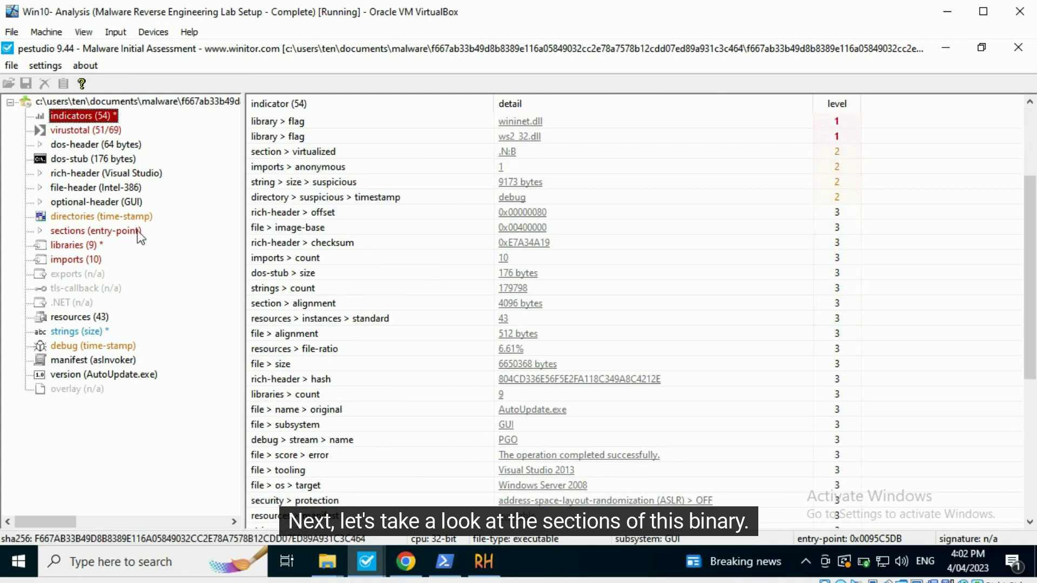
# - Examine all section columns of the AutoUpdate.exe malware sample for unusual names and properties
pyautogui.click(123, 234)
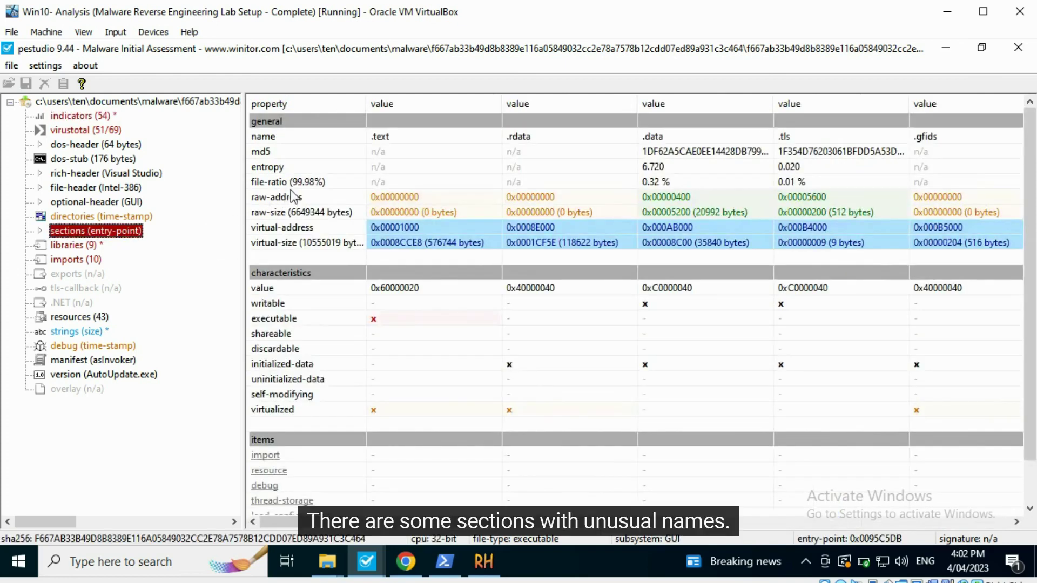
pyautogui.moveTo(608, 517); pyautogui.dragTo(719, 514)
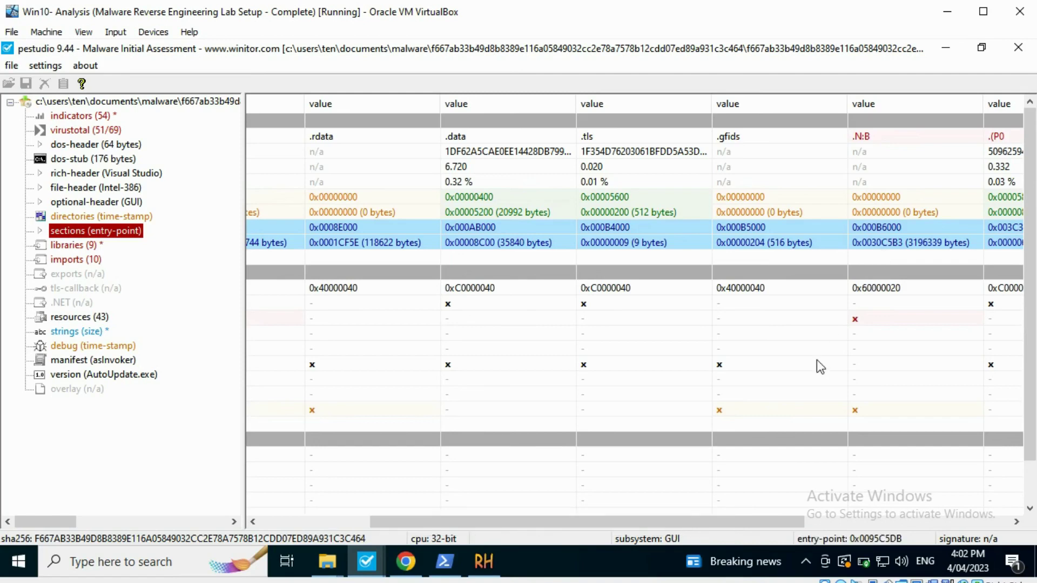
pyautogui.moveTo(711, 527); pyautogui.dragTo(825, 513)
# - Inspect the malware sample's libraries and imported functions for flagged entries
pyautogui.press('Down')
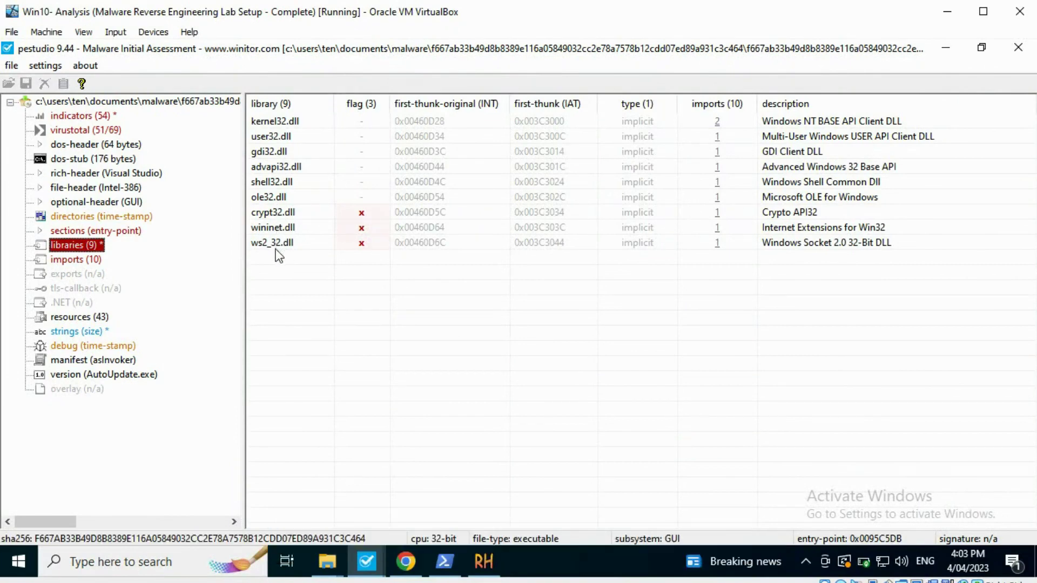
pyautogui.click(84, 259)
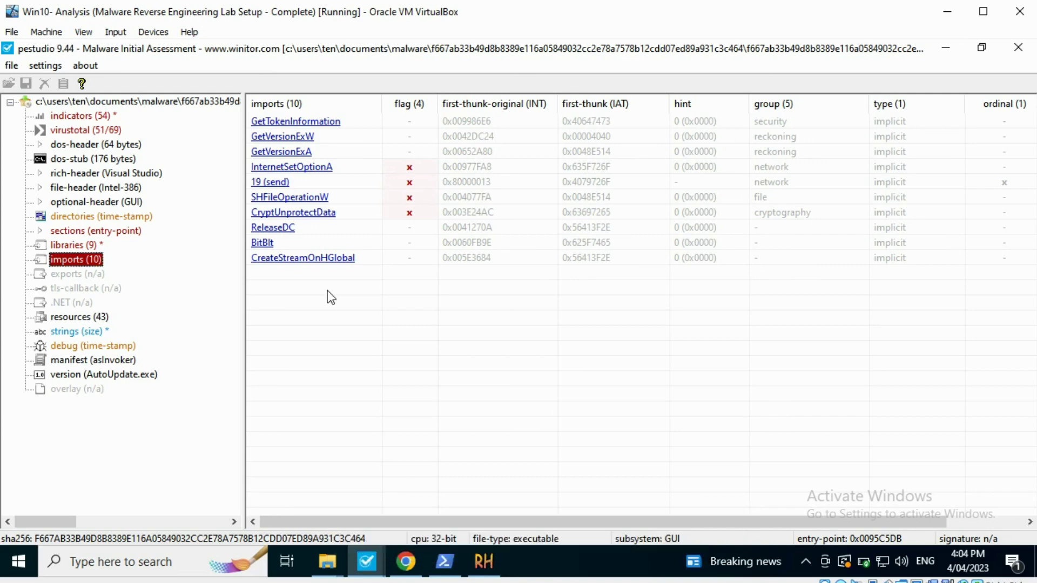
# - Look through the resources embedded in the AutoUpdate.exe malware sample
pyautogui.click(95, 317)
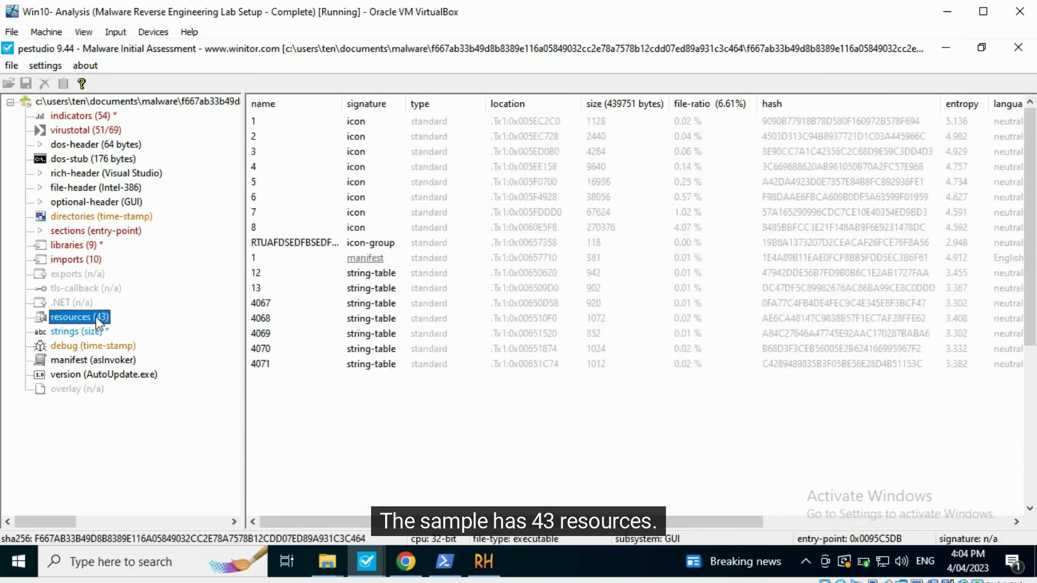
pyautogui.scroll(-2, 318, 301)
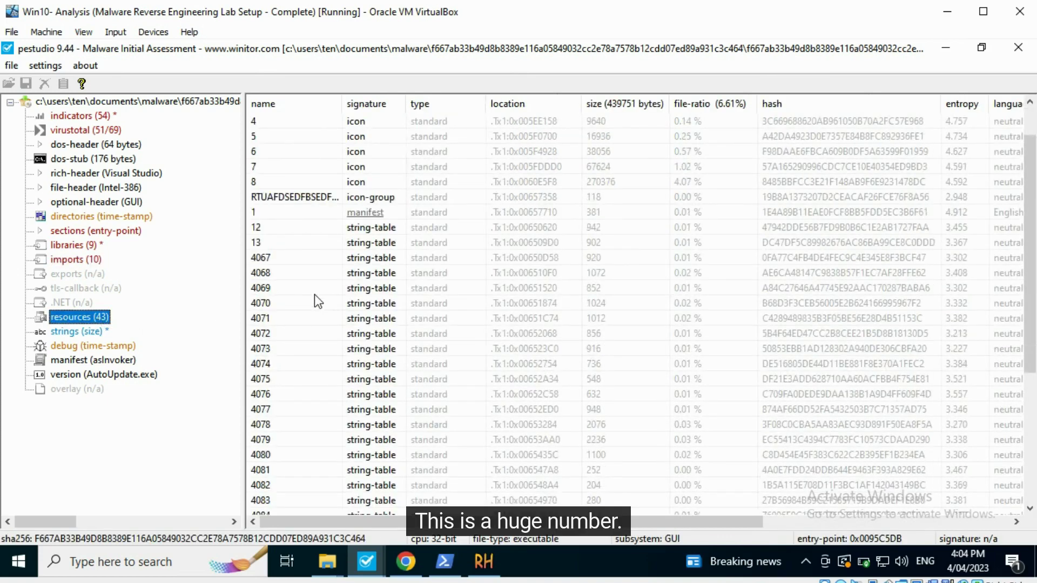
pyautogui.scroll(-1, 318, 301)
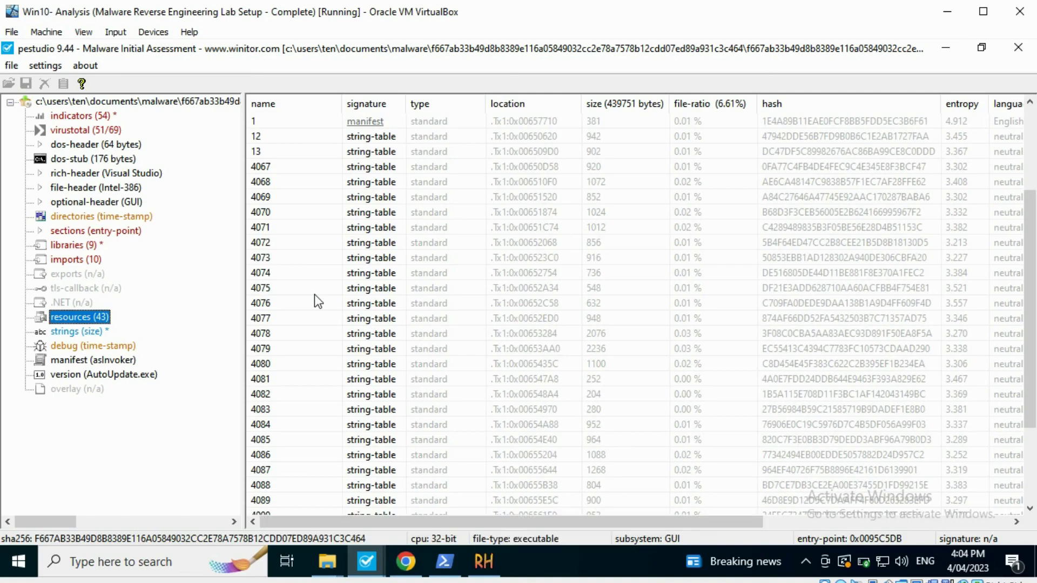
# - Look through the malware sample's strings for signs of network activity
pyautogui.click(99, 331)
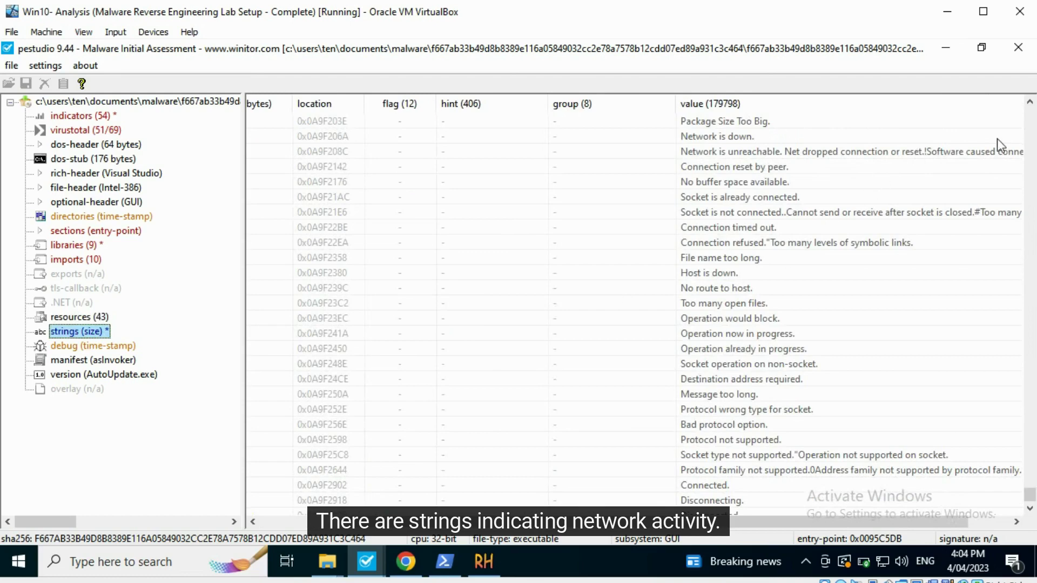
pyautogui.scroll(-1, 990, 179)
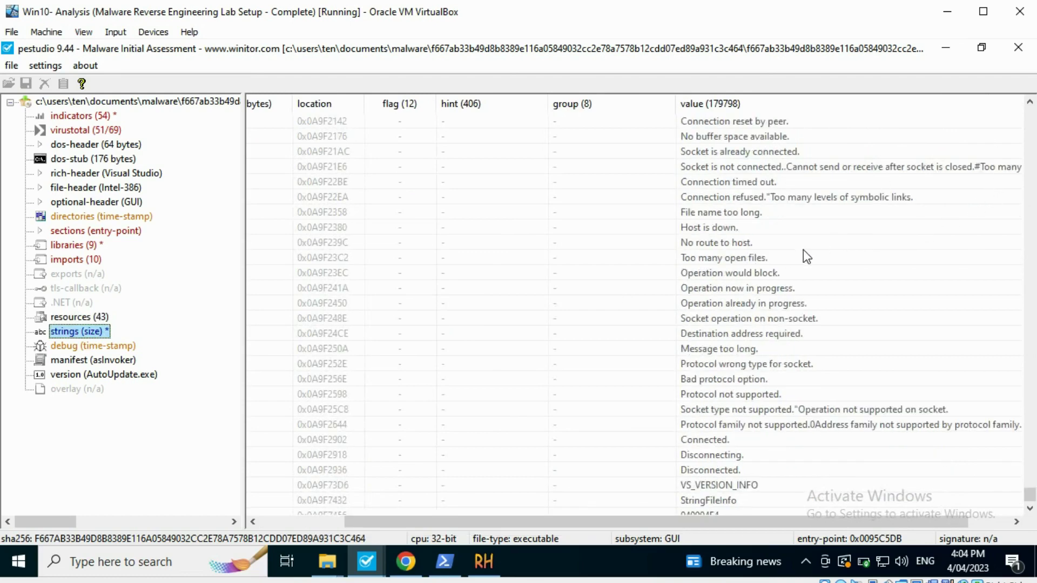
pyautogui.scroll(-3, 802, 249)
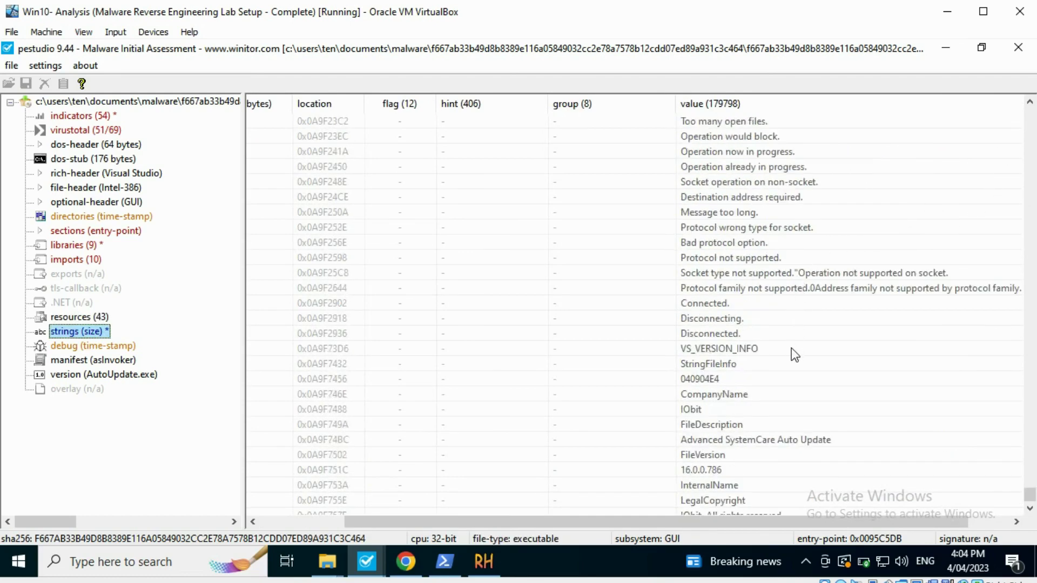
pyautogui.scroll(-1, 787, 348)
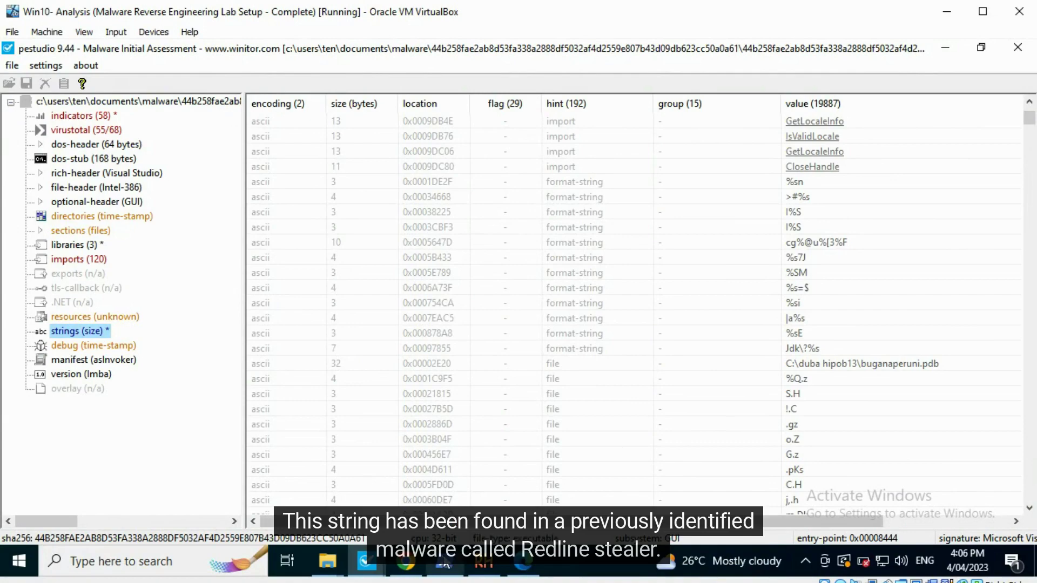
# - Switch to the Joe Sandbox report in Chrome and go from the matching PDB string to the report's overview
pyautogui.click(405, 561)
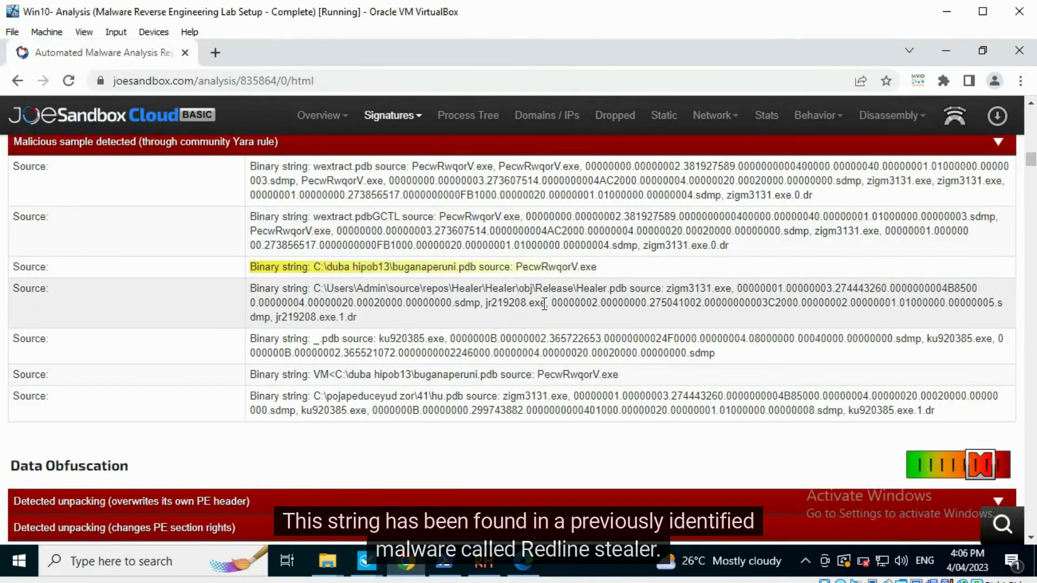
pyautogui.moveTo(1034, 160); pyautogui.dragTo(1034, 115)
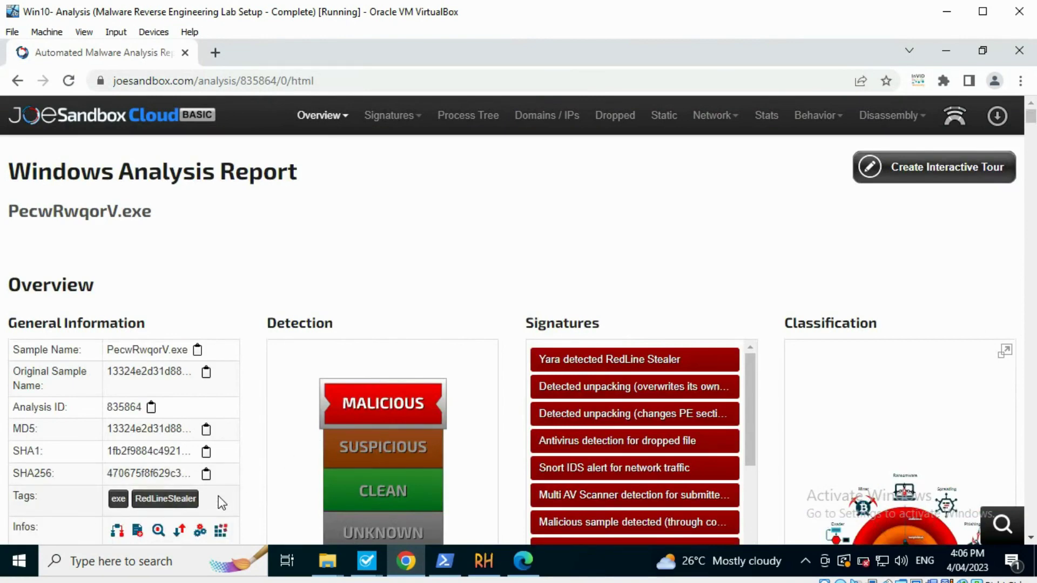